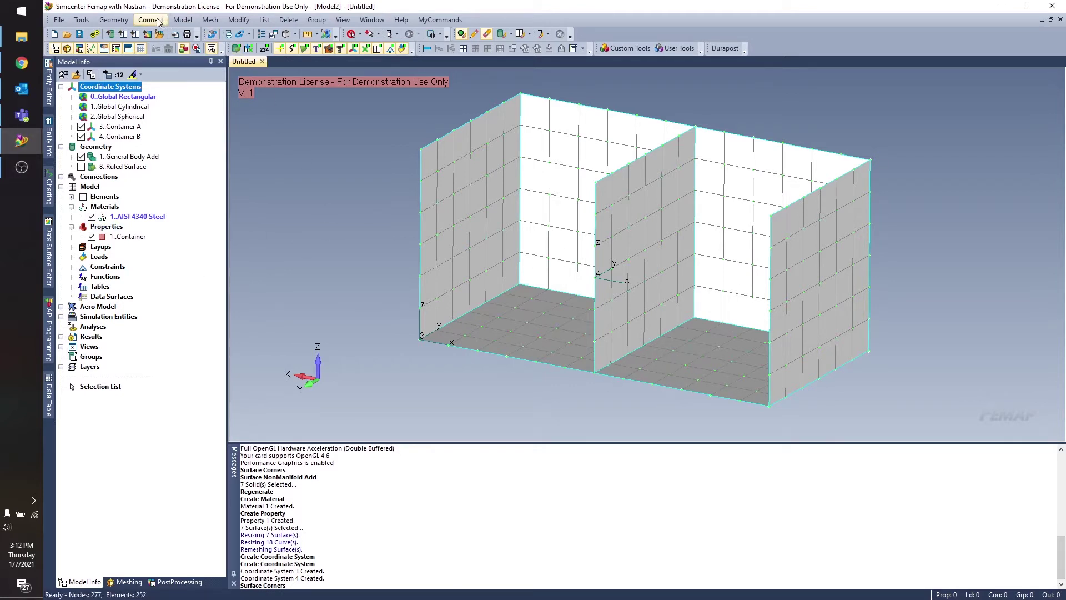
Start a new fluid region titled 'Container A' and move its dialog aside
{"action": "left_click", "coordinate": [159, 22]}
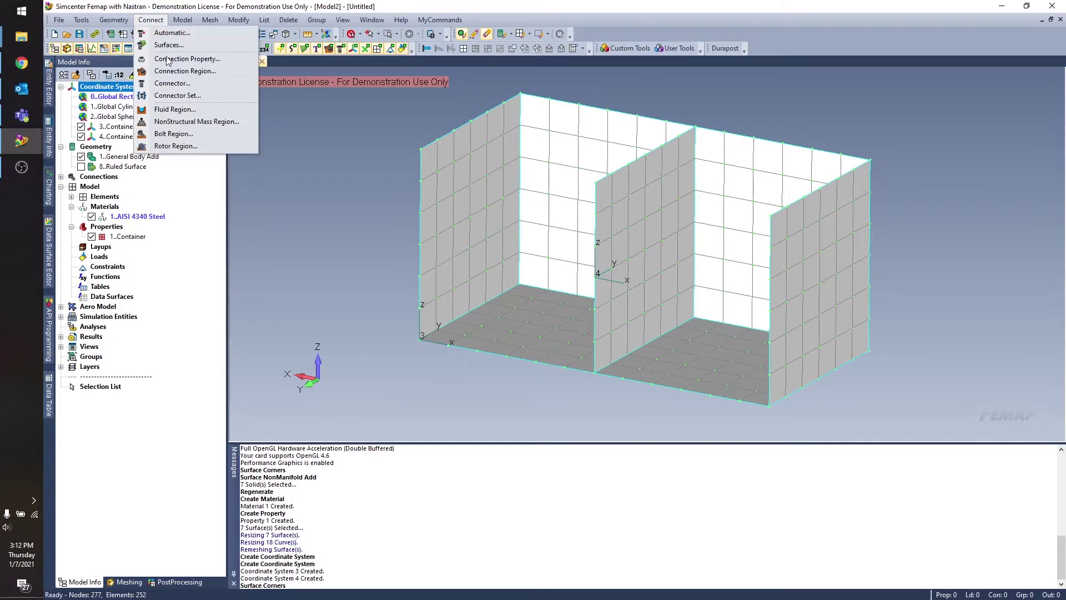
{"action": "left_click", "coordinate": [169, 109]}
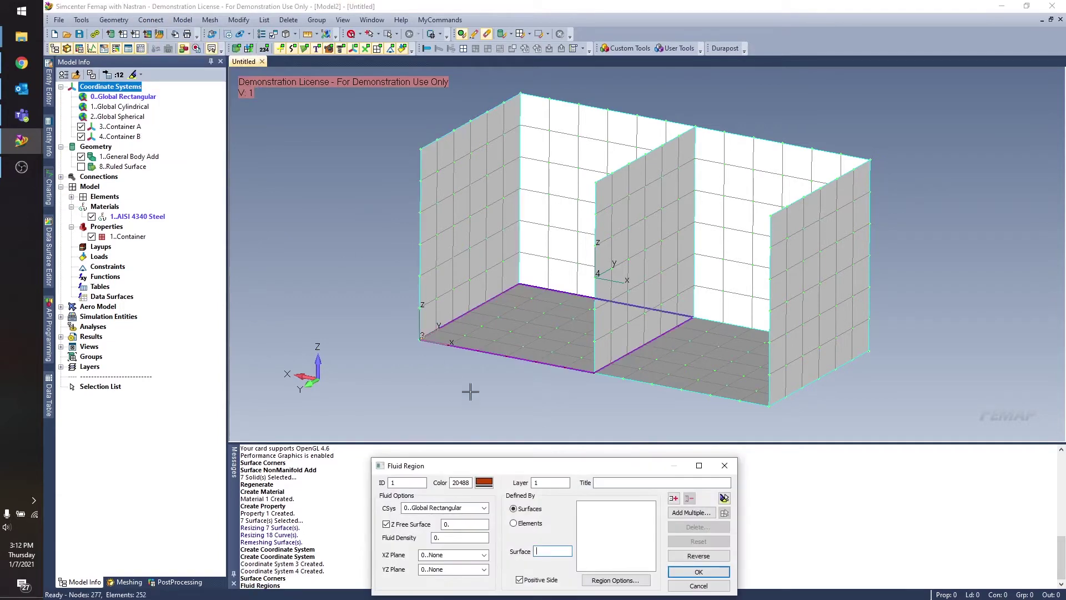
{"action": "left_click", "coordinate": [645, 482]}
{"action": "type", "text": "Container "}
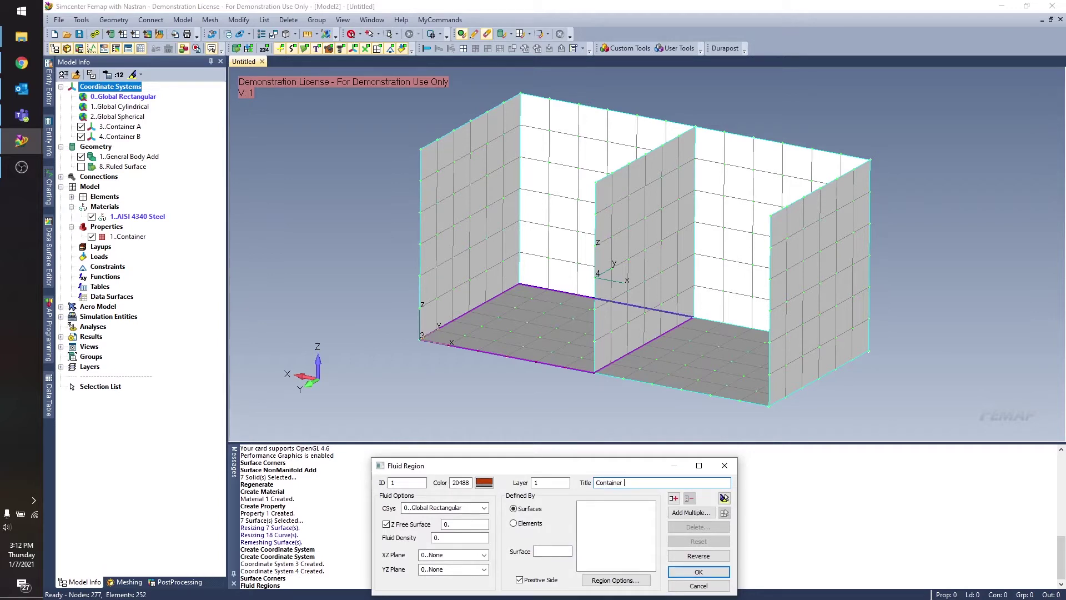
{"action": "type", "text": "A"}
{"action": "left_click_drag", "start_coordinate": [497, 468], "coordinate": [531, 203]}
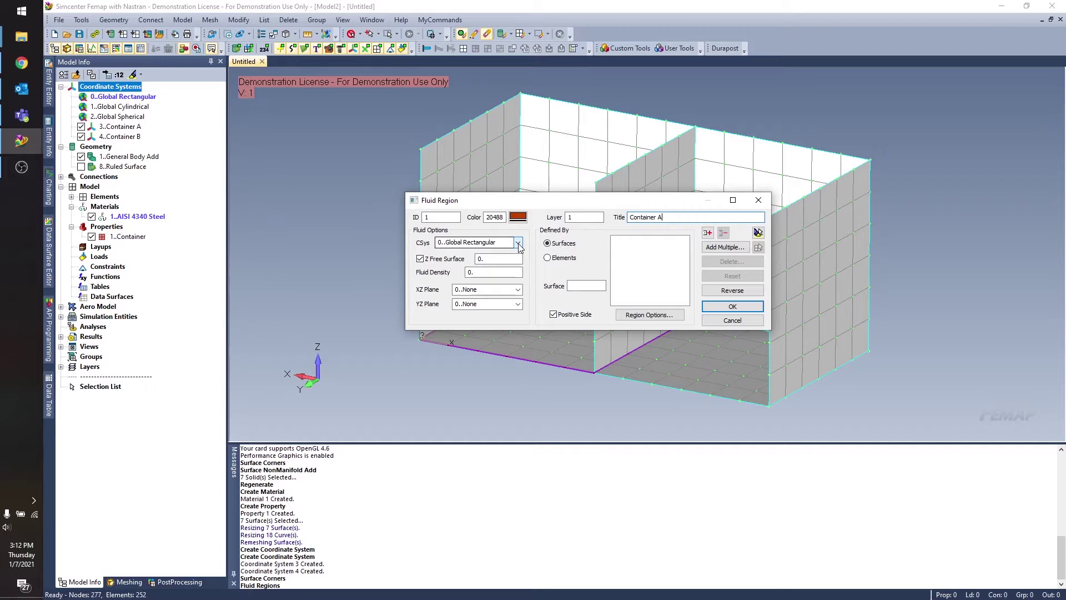
Set the Container A fluid region's coordinate system to 3..Container A
{"action": "left_click", "coordinate": [518, 243]}
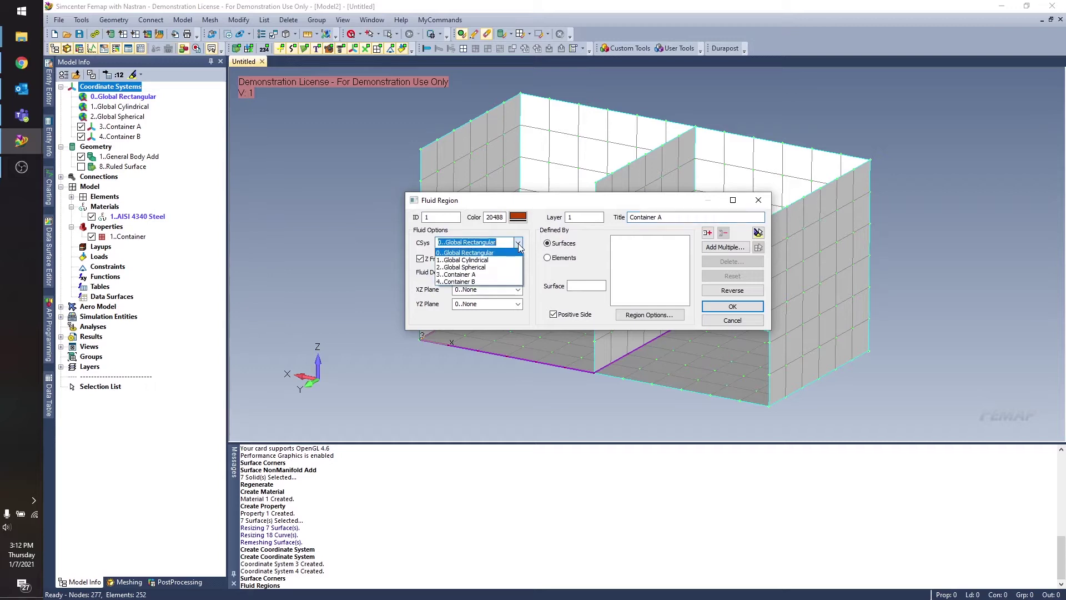
{"action": "left_click", "coordinate": [476, 274]}
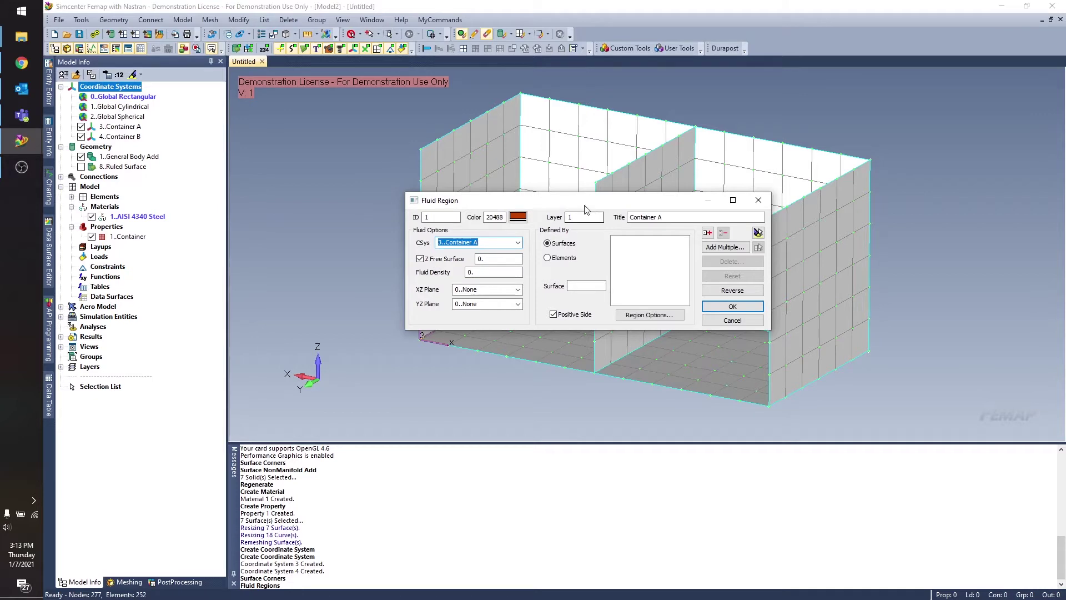
{"action": "left_click_drag", "start_coordinate": [572, 207], "coordinate": [802, 159]}
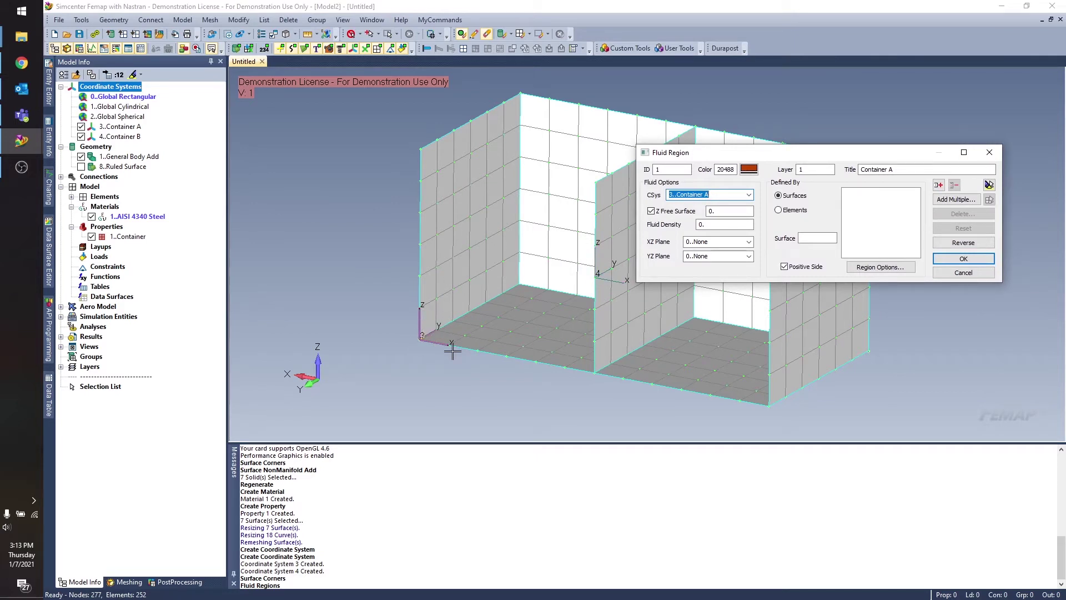
Enter .5 for Z Free Surface and 1.0 for Fluid Density
{"action": "left_click", "coordinate": [721, 210]}
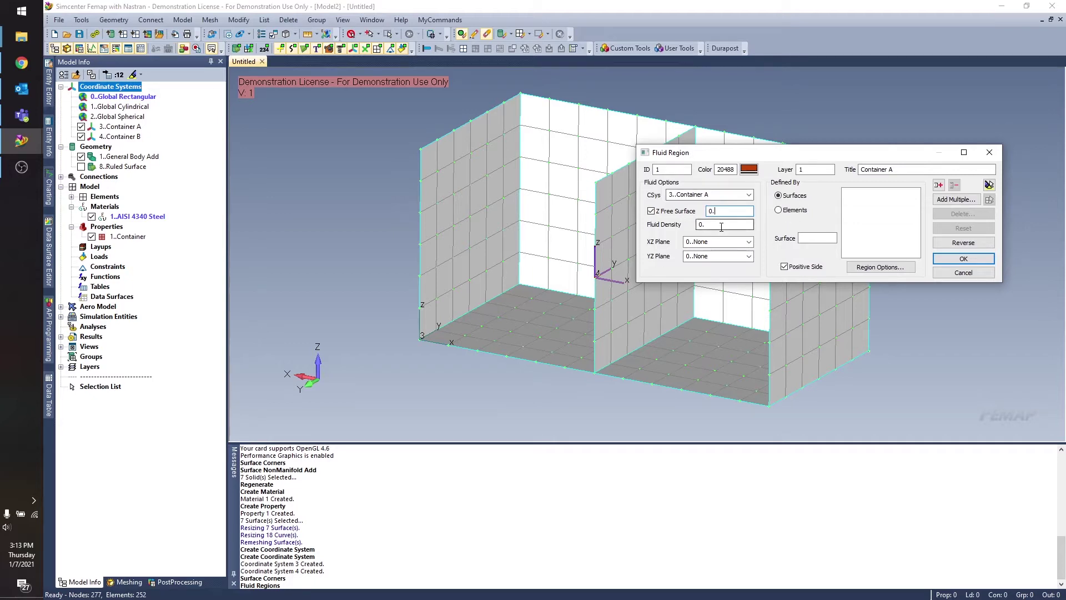
{"action": "key", "text": "shift+Home"}
{"action": "type", "text": ".5"}
{"action": "left_click", "coordinate": [731, 224]}
{"action": "double_click", "coordinate": [699, 224]}
{"action": "type", "text": "1.0"}
Set the XZ Plane to 1..Symmetry, leaving the YZ Plane at 0..None
{"action": "left_click", "coordinate": [748, 243]}
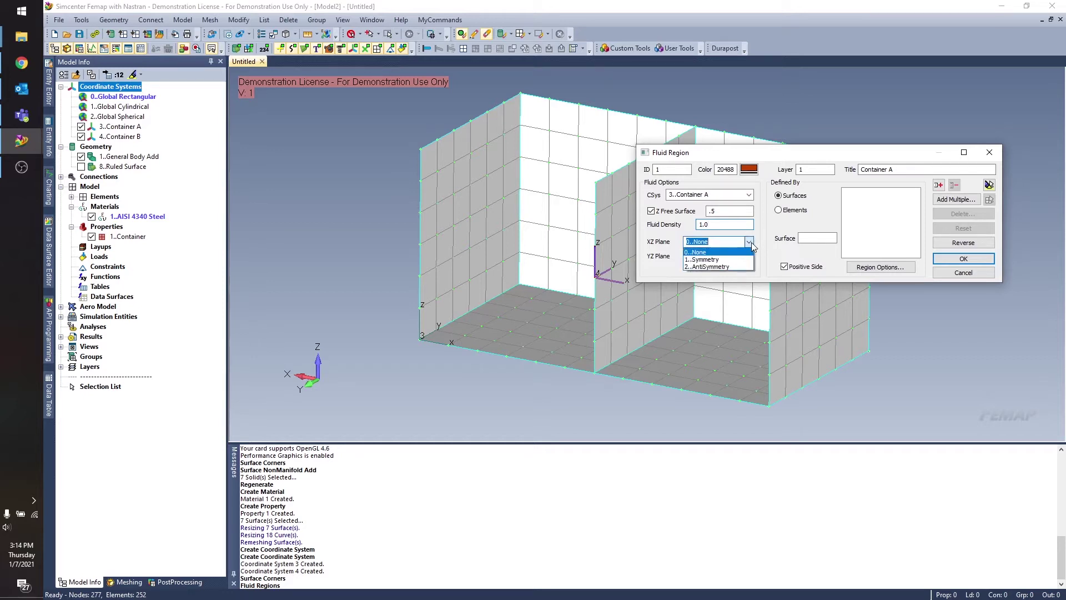
{"action": "left_click", "coordinate": [719, 259]}
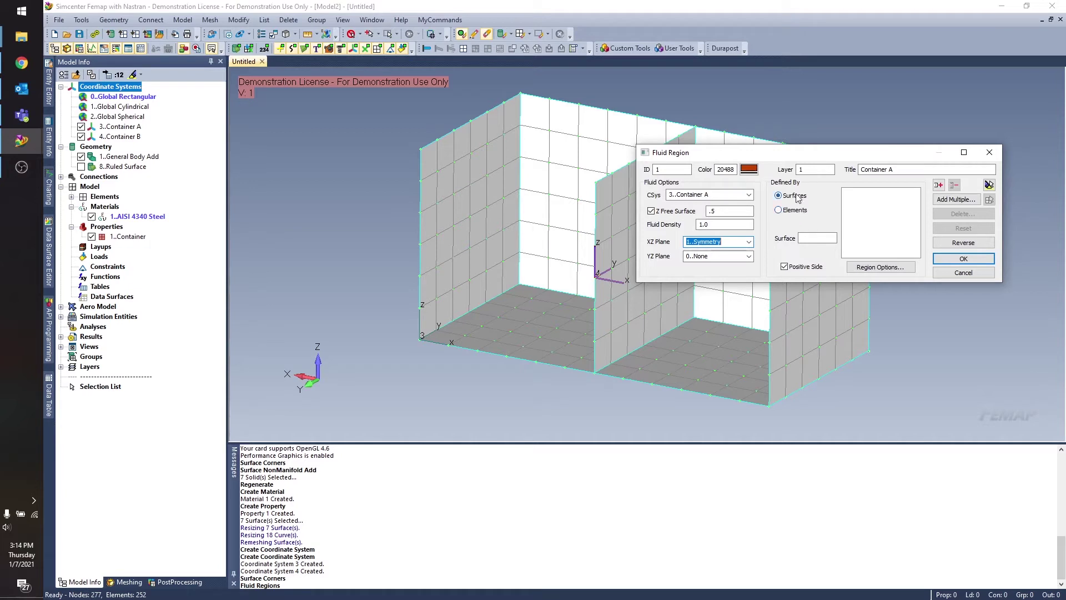
{"action": "left_click", "coordinate": [818, 238]}
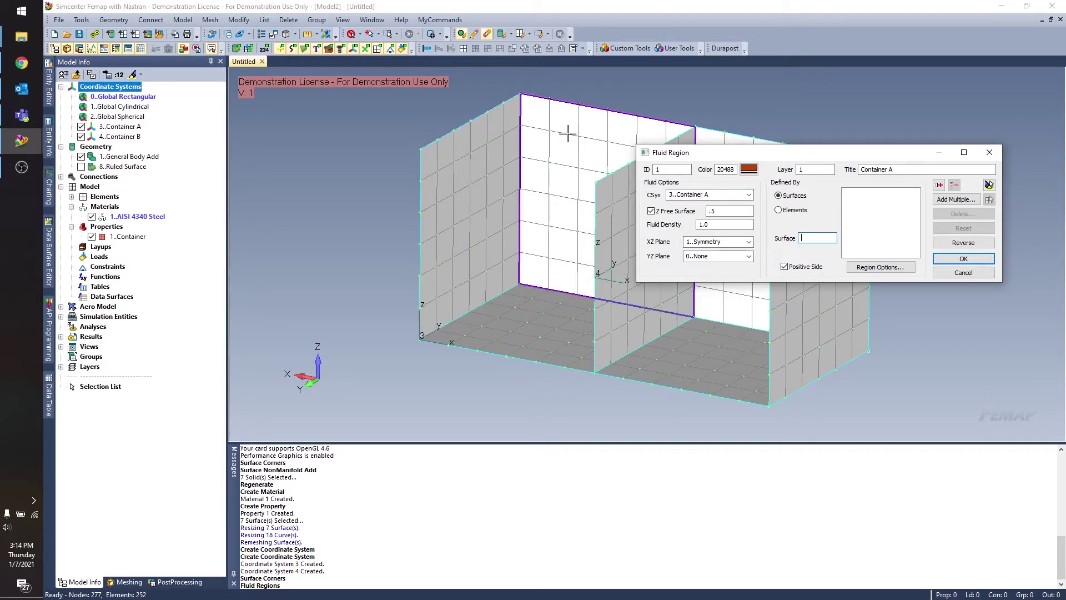
Select surfaces 5, 4, 2 and 6 to create the orange Container A fluid region
{"action": "left_click", "coordinate": [474, 192]}
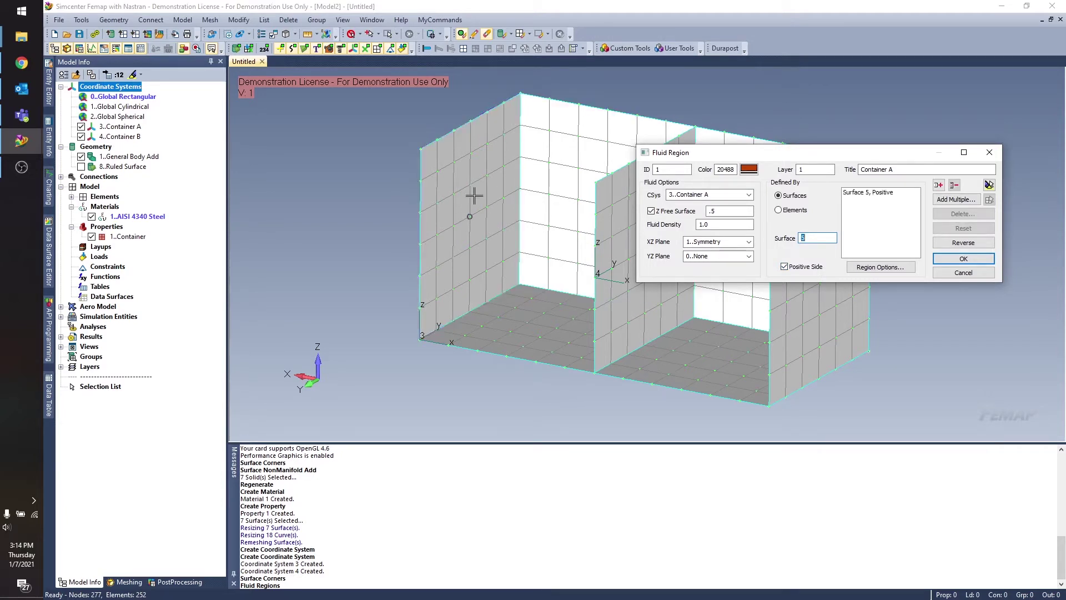
{"action": "left_click", "coordinate": [560, 162]}
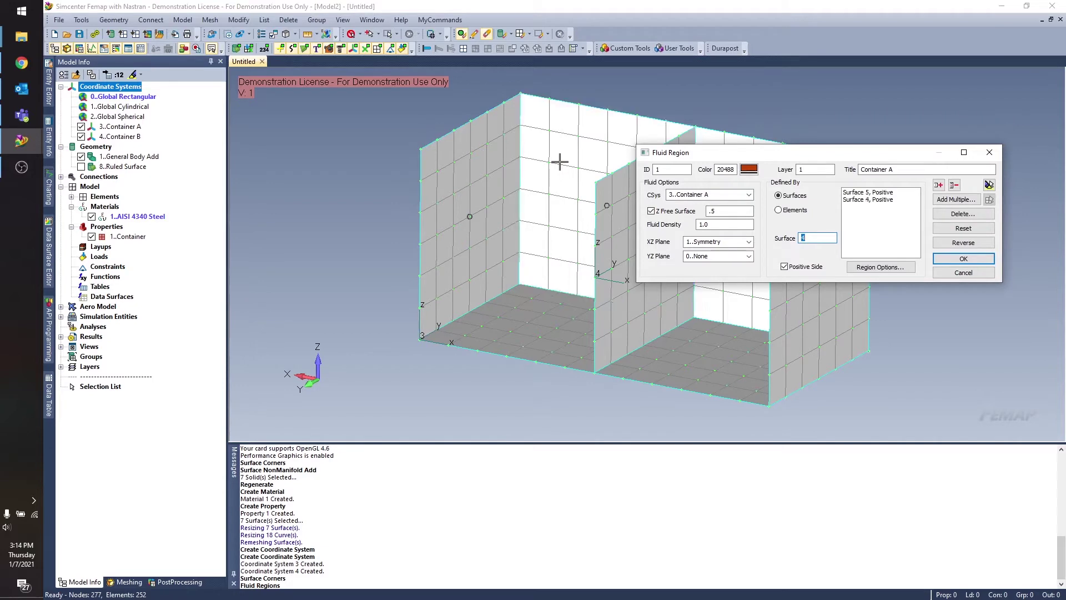
{"action": "left_click", "coordinate": [553, 326]}
{"action": "middle_click_drag", "start_coordinate": [613, 311], "coordinate": [619, 247]}
{"action": "left_click", "coordinate": [618, 247]}
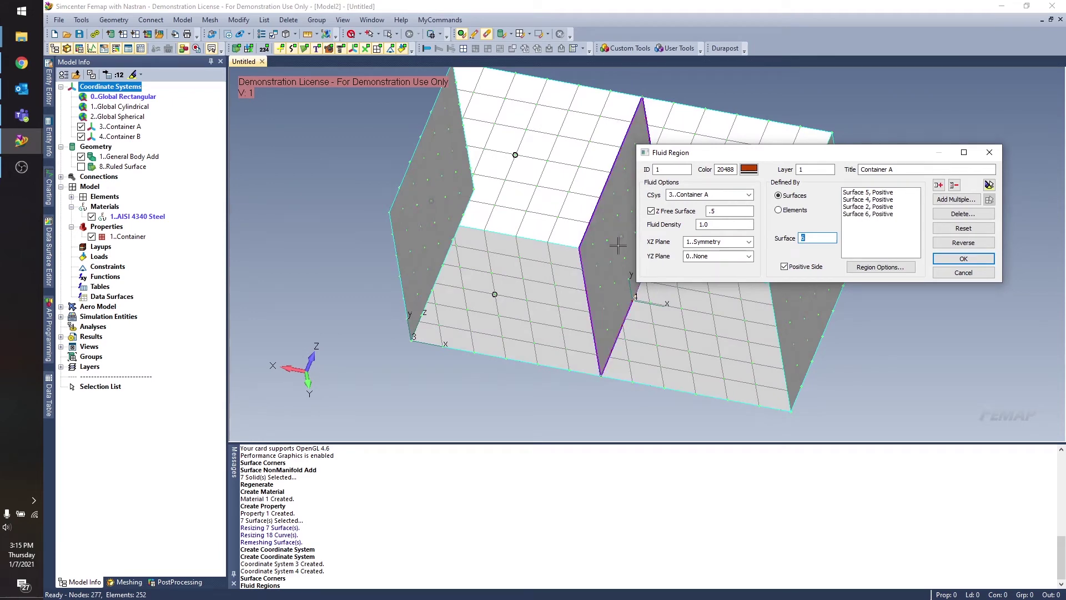
{"action": "left_click", "coordinate": [964, 259]}
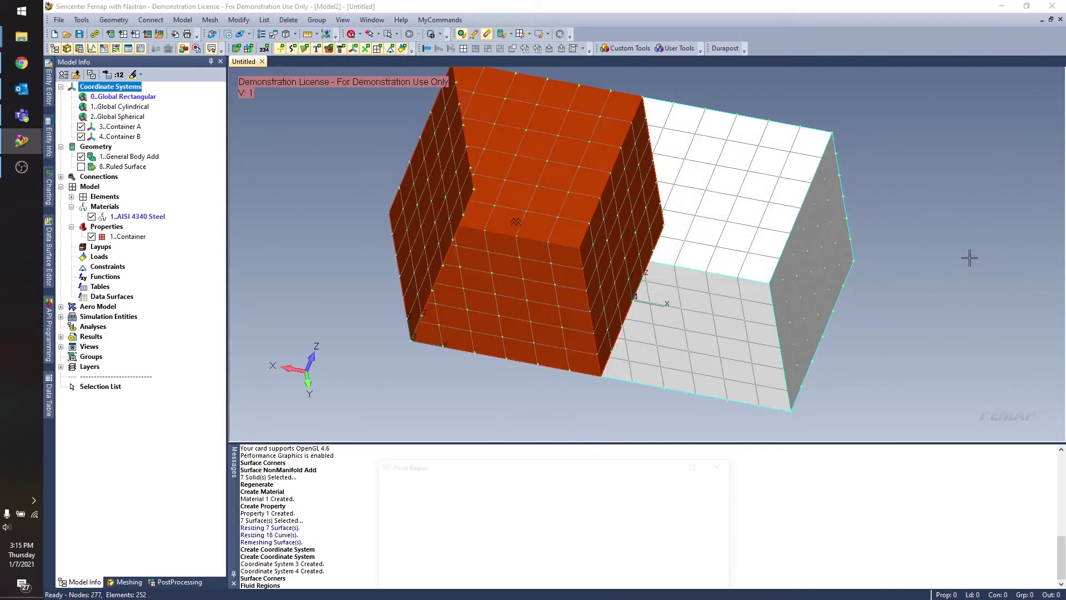
{"action": "middle_click_drag", "start_coordinate": [593, 239], "coordinate": [486, 219]}
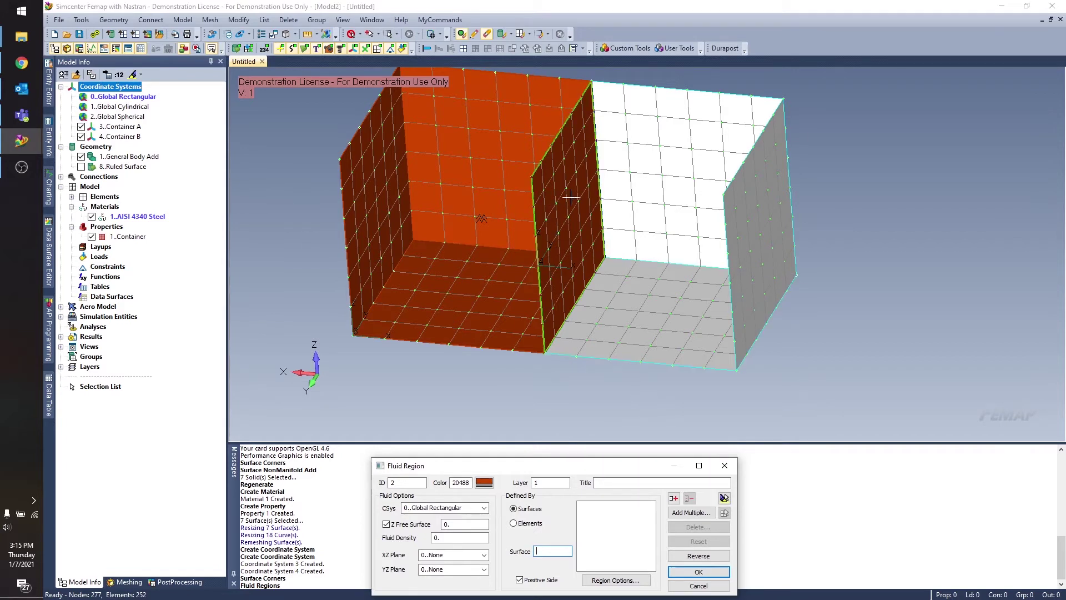
Title the second fluid region 'Container B' and set its CSys to 4..Container B
{"action": "left_click", "coordinate": [642, 483]}
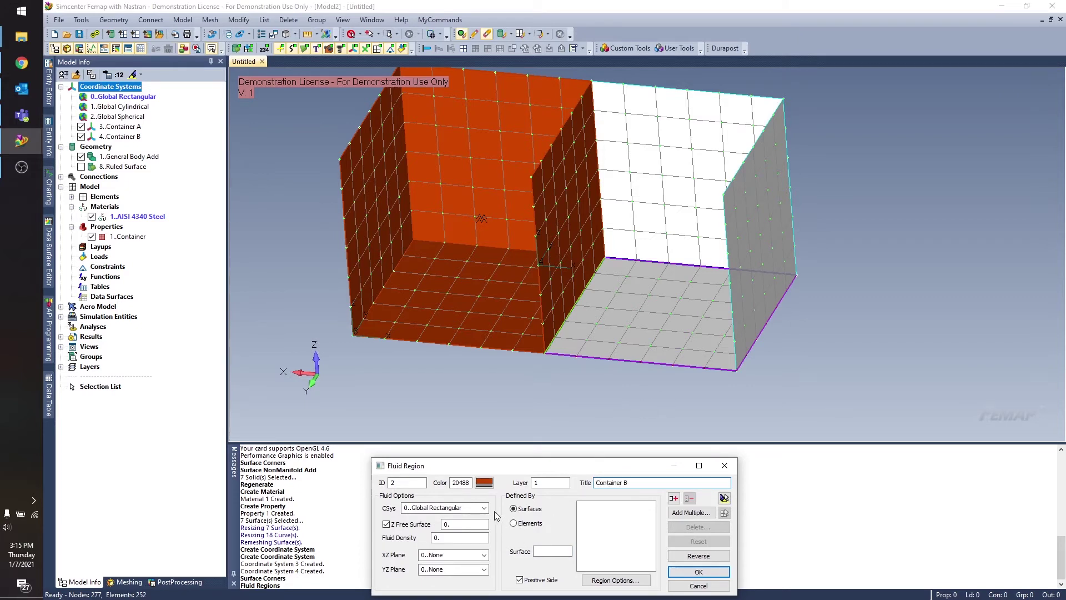
{"action": "left_click", "coordinate": [485, 508]}
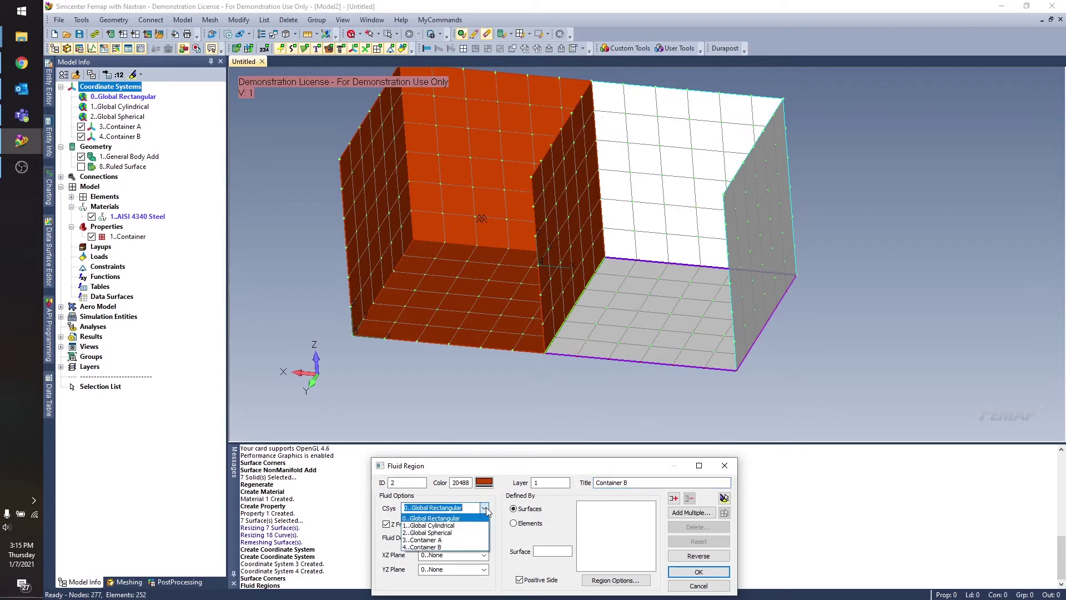
{"action": "left_click", "coordinate": [440, 547]}
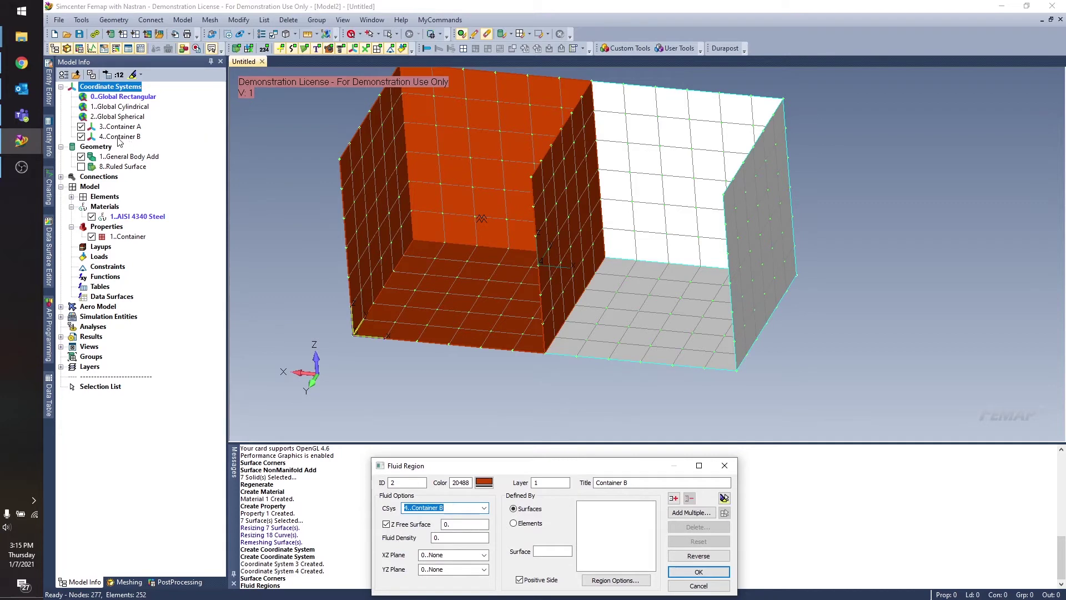
{"action": "left_click", "coordinate": [61, 177]}
Uncheck region 1..Container A in Model Info and select the Z Free Surface value
{"action": "left_click", "coordinate": [72, 197]}
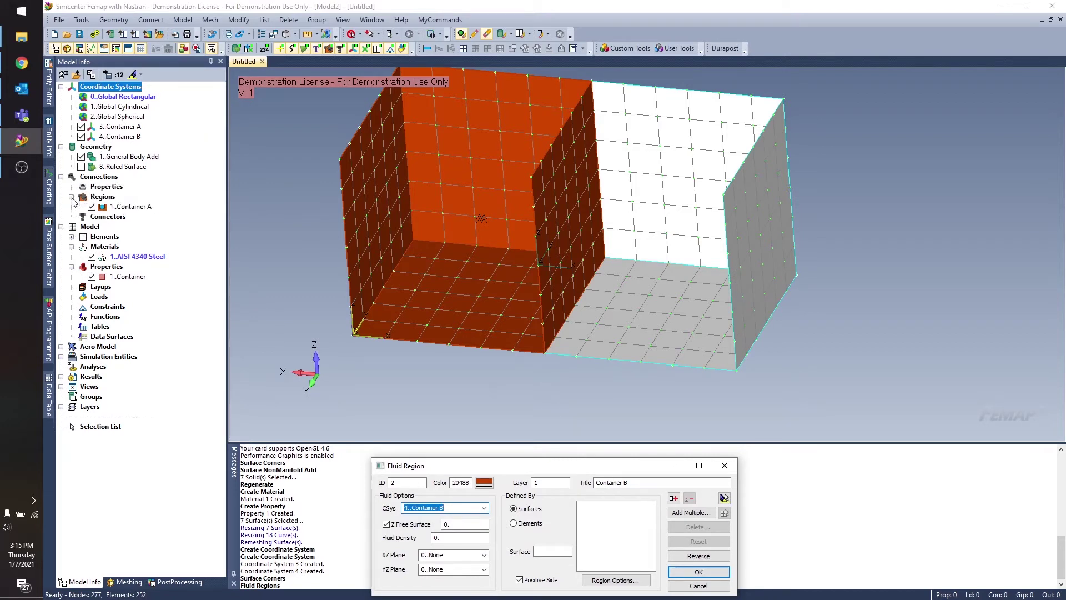
{"action": "left_click", "coordinate": [92, 207]}
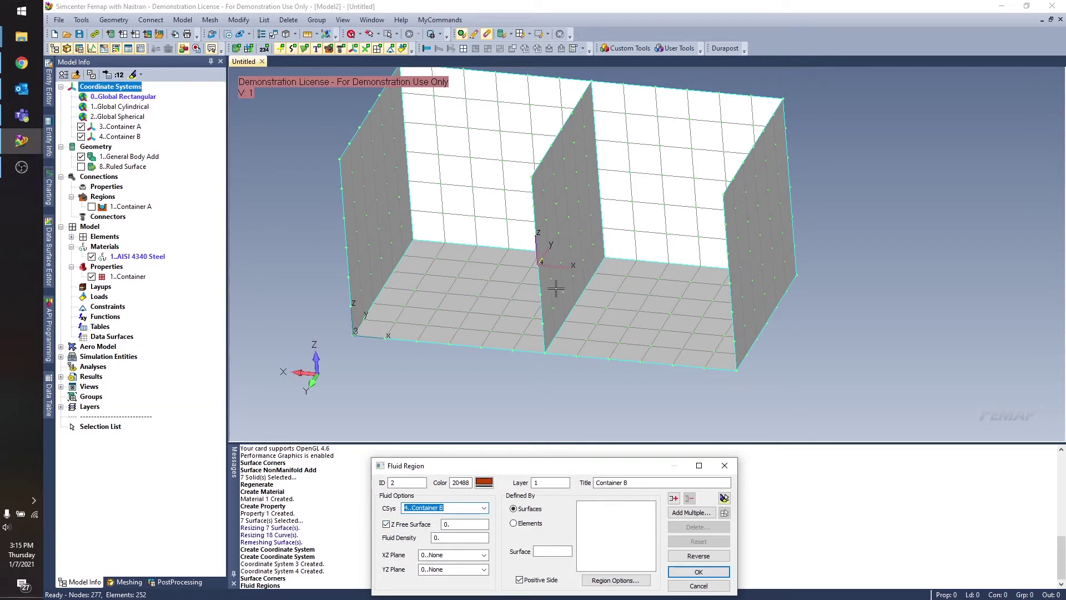
{"action": "left_click", "coordinate": [461, 525]}
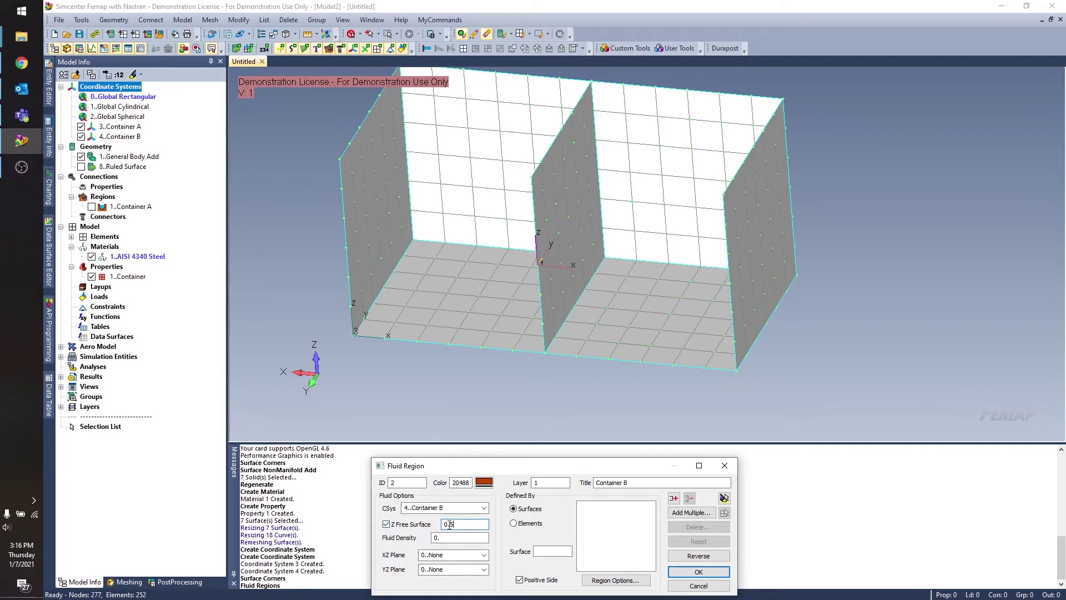
{"action": "left_click_drag", "start_coordinate": [453, 524], "coordinate": [434, 525]}
Set Container B to free surface 0, density 1.0, XZ 1..Symmetry, defined by Elements
{"action": "left_click_drag", "start_coordinate": [620, 466], "coordinate": [855, 269]}
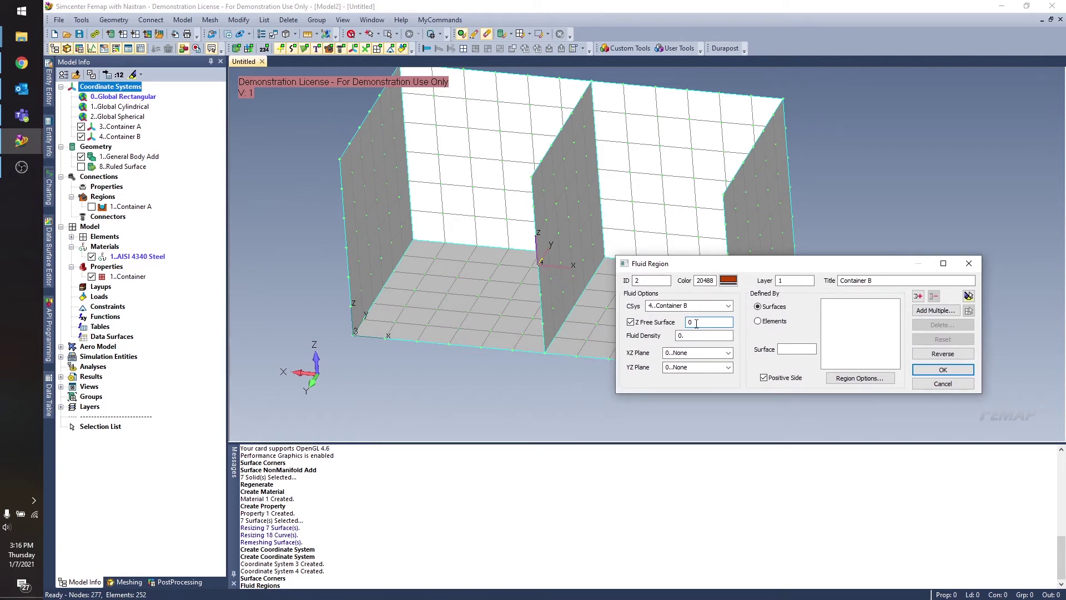
{"action": "key", "text": "Tab"}
{"action": "left_click", "coordinate": [709, 356]}
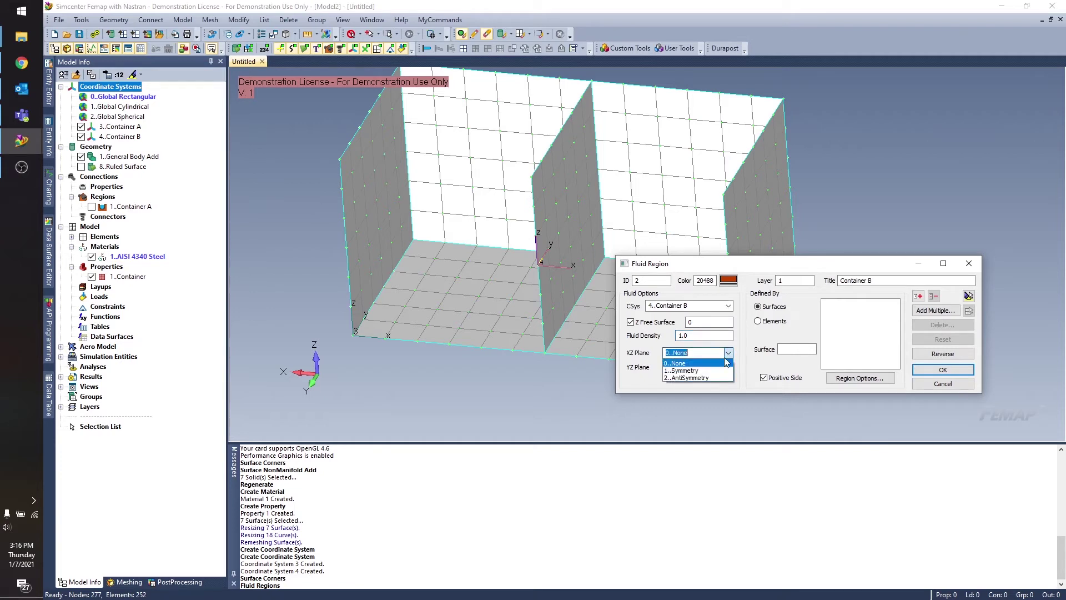
{"action": "left_click", "coordinate": [708, 371]}
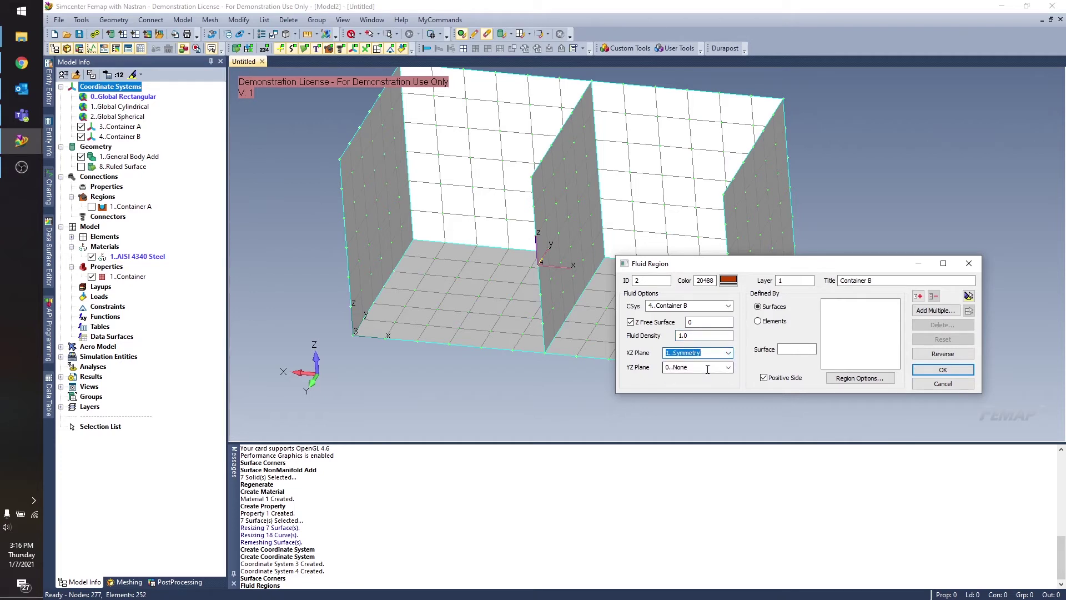
{"action": "left_click", "coordinate": [777, 323]}
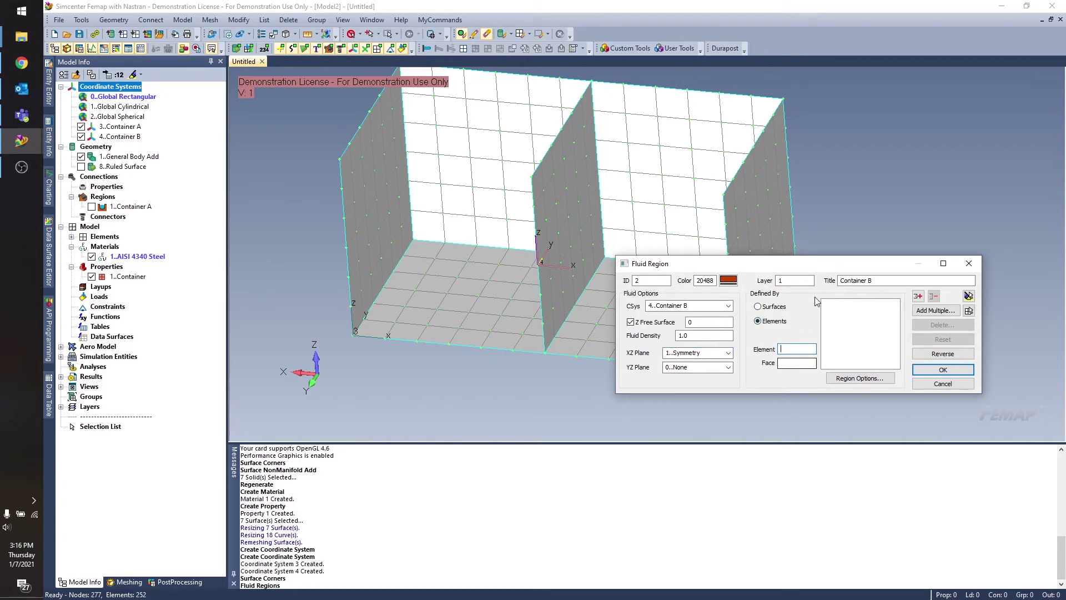
Add wall element faces 99 and 100 to the Container B fluid region
{"action": "left_click_drag", "start_coordinate": [828, 270], "coordinate": [784, 410]}
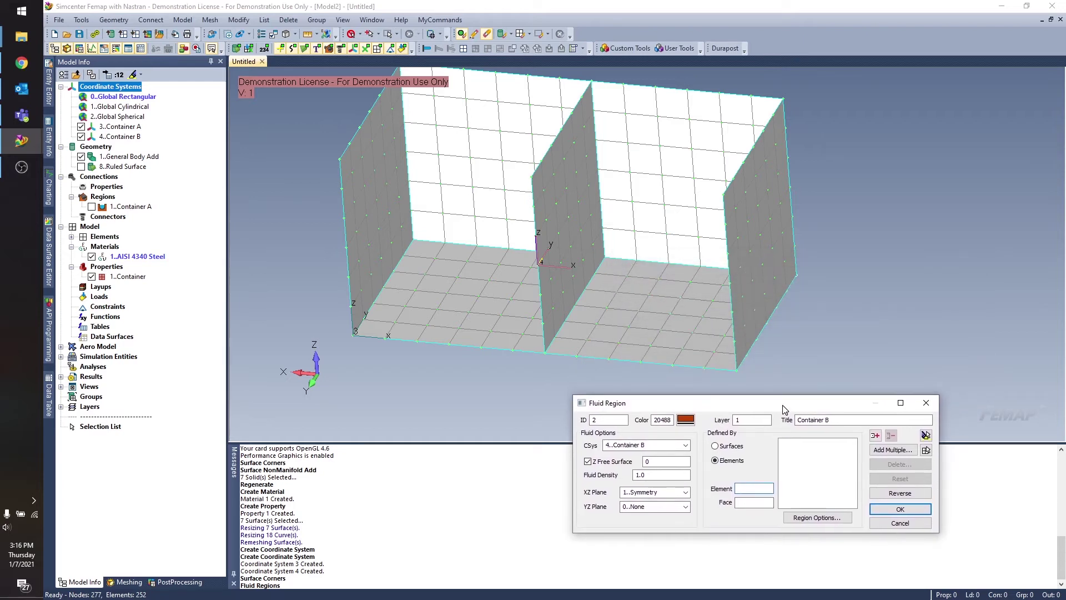
{"action": "left_click", "coordinate": [703, 135]}
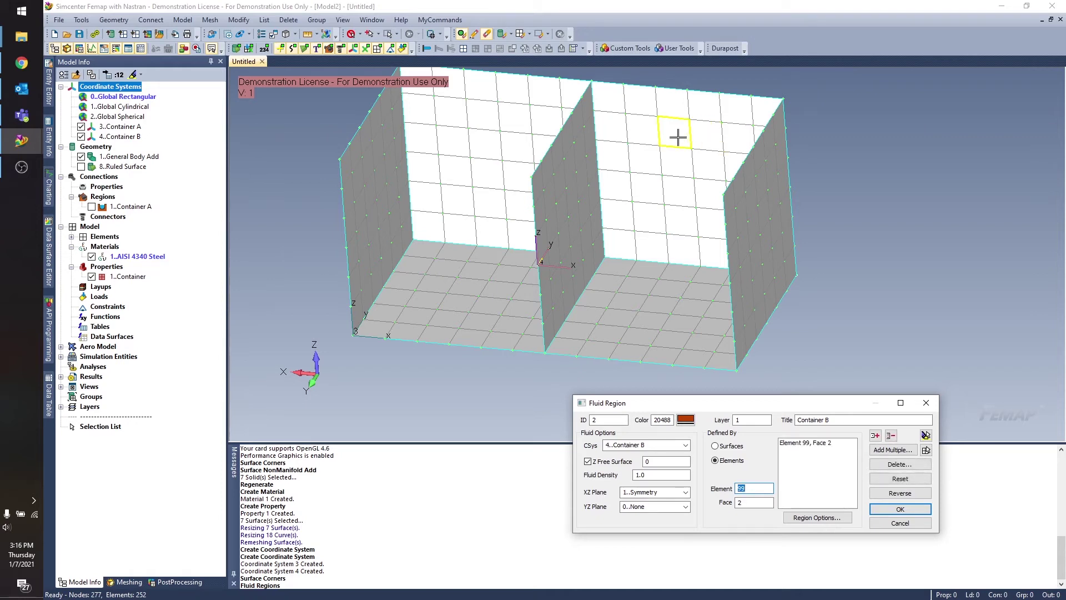
{"action": "left_click", "coordinate": [677, 136]}
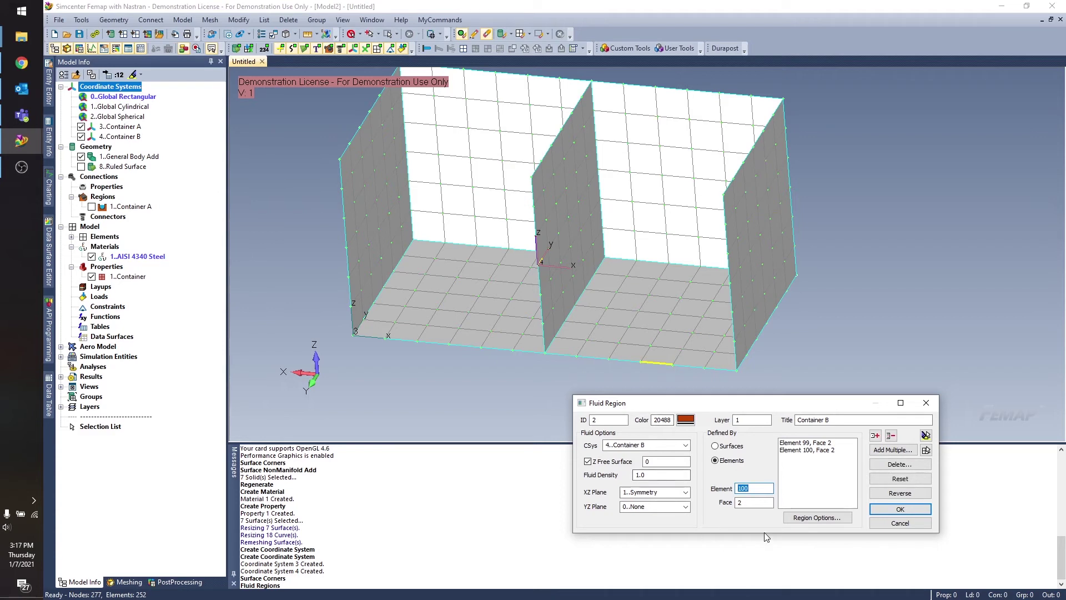
Limit face picking to the 144 elements on Container B's four surfaces
{"action": "left_click", "coordinate": [926, 450]}
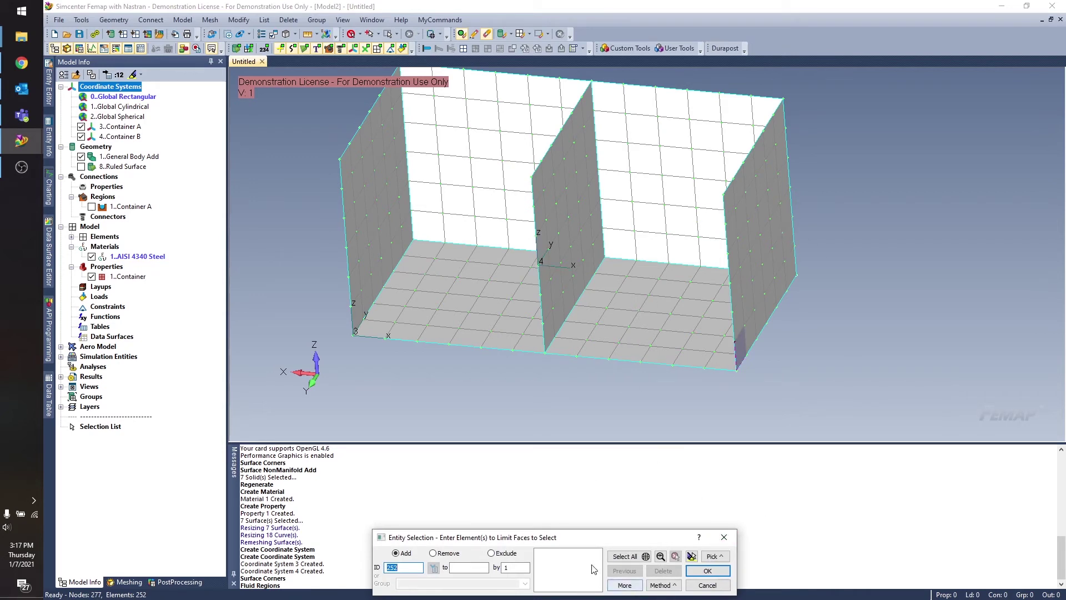
{"action": "left_click", "coordinate": [664, 586]}
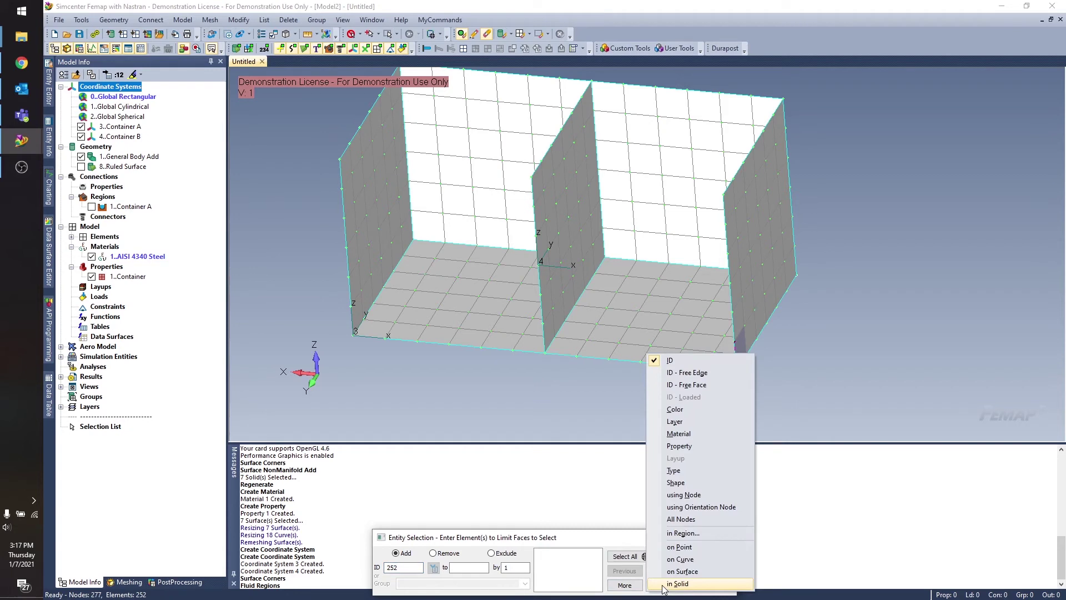
{"action": "left_click", "coordinate": [680, 571]}
{"action": "left_click", "coordinate": [576, 200]}
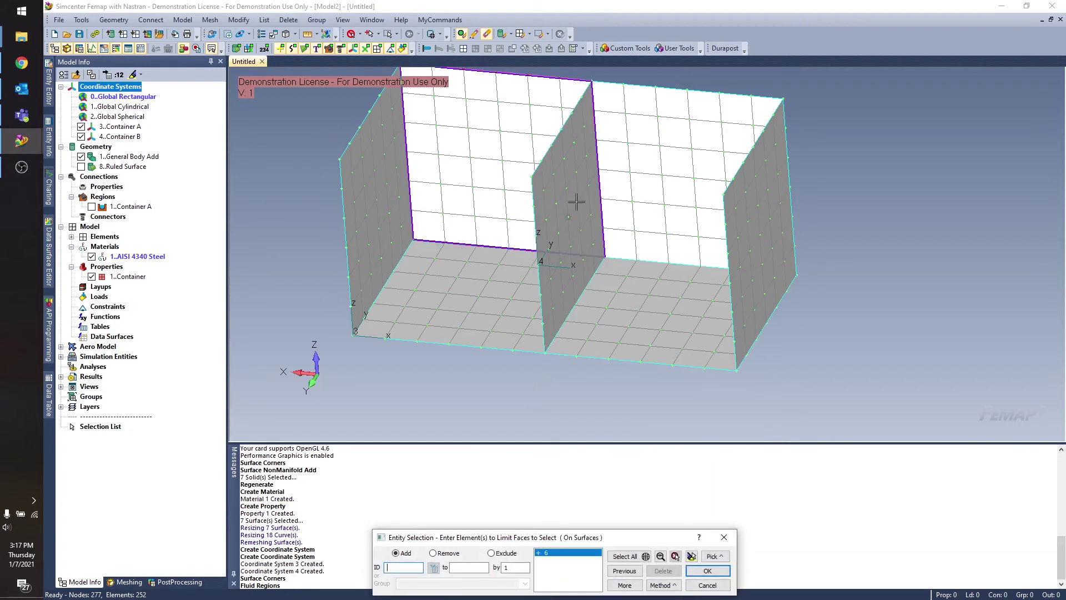
{"action": "left_click", "coordinate": [745, 234]}
{"action": "left_click", "coordinate": [695, 297]}
{"action": "left_click", "coordinate": [645, 349]}
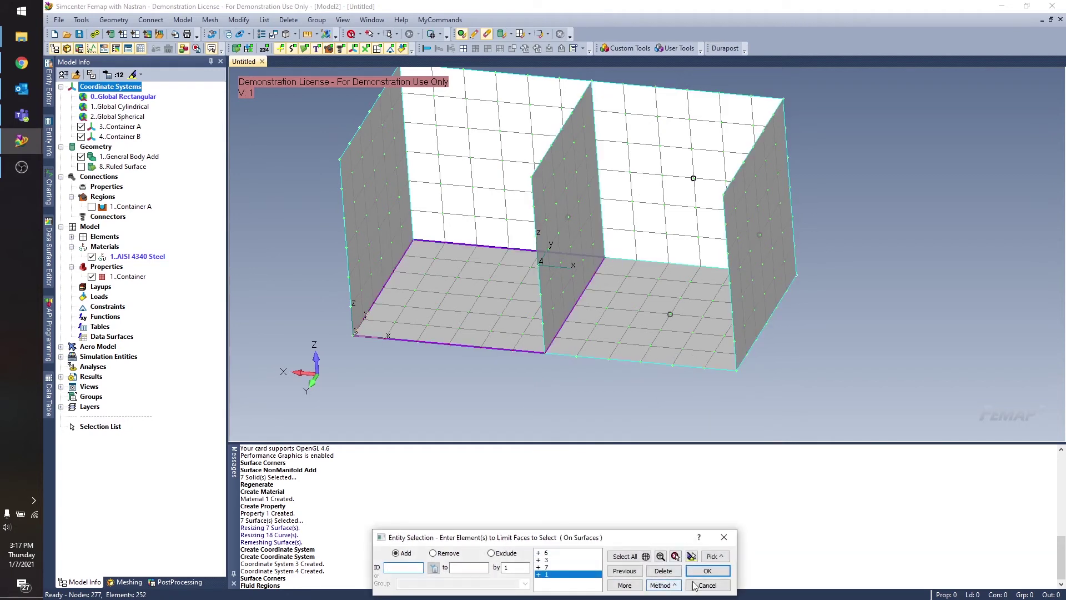
{"action": "left_click", "coordinate": [710, 571]}
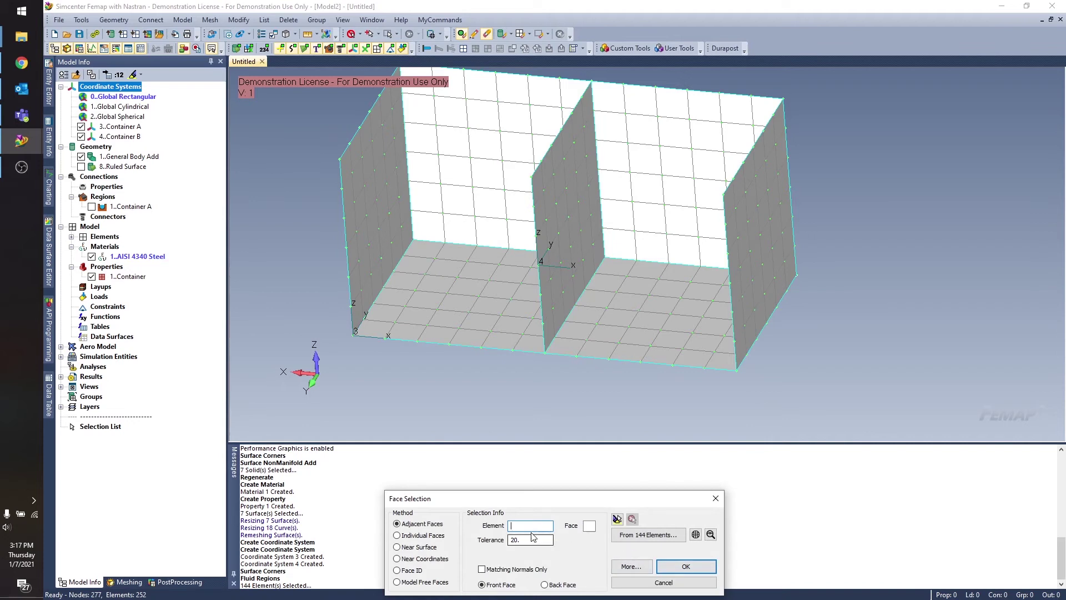
Gather adjacent faces from a floor and a wall seed element and keep them
{"action": "left_click", "coordinate": [617, 519]}
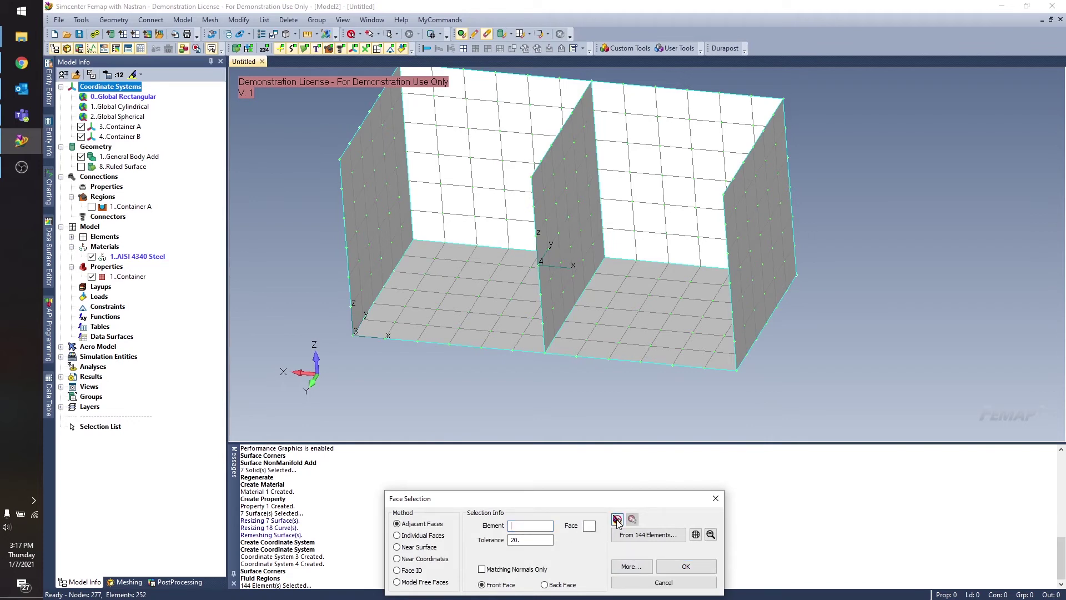
{"action": "left_click", "coordinate": [638, 285]}
{"action": "left_click", "coordinate": [620, 520]}
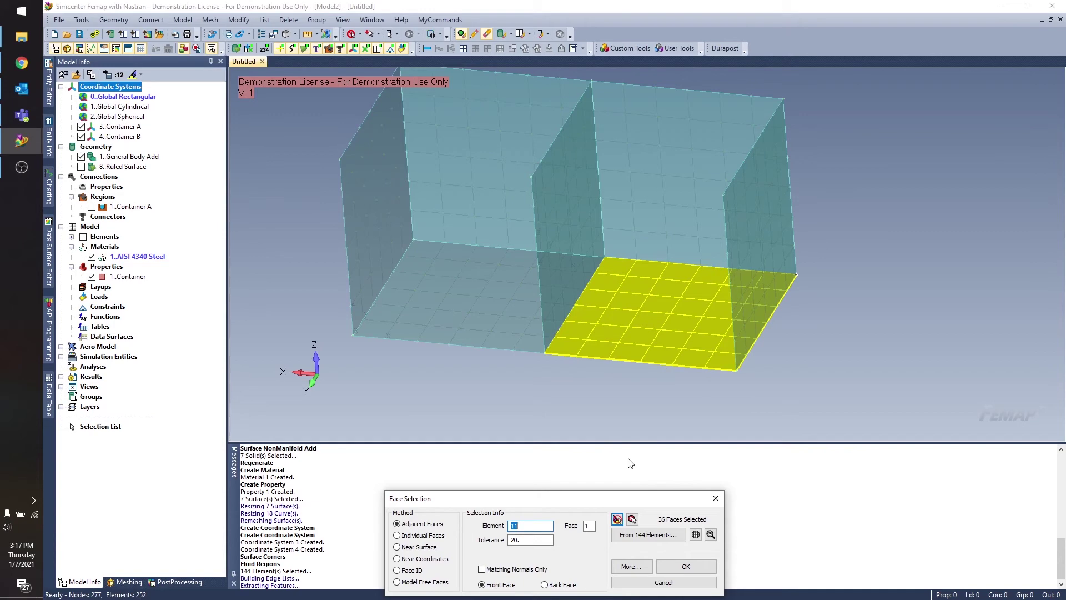
{"action": "left_click", "coordinate": [678, 162]}
{"action": "left_click", "coordinate": [621, 534]}
{"action": "left_click", "coordinate": [620, 521]}
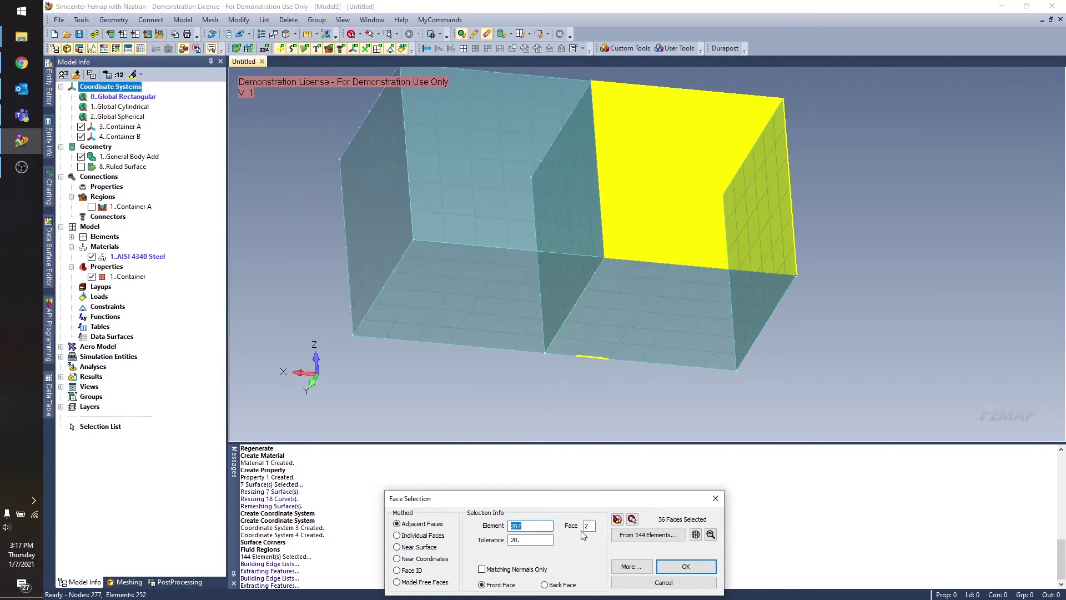
{"action": "left_click", "coordinate": [618, 519]}
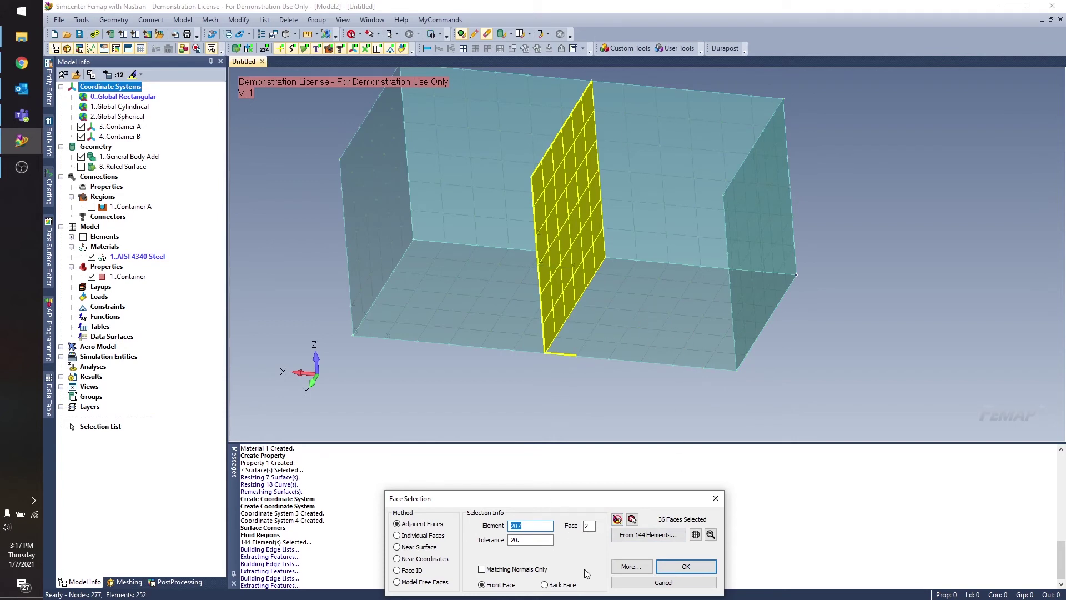
{"action": "left_click", "coordinate": [637, 567]}
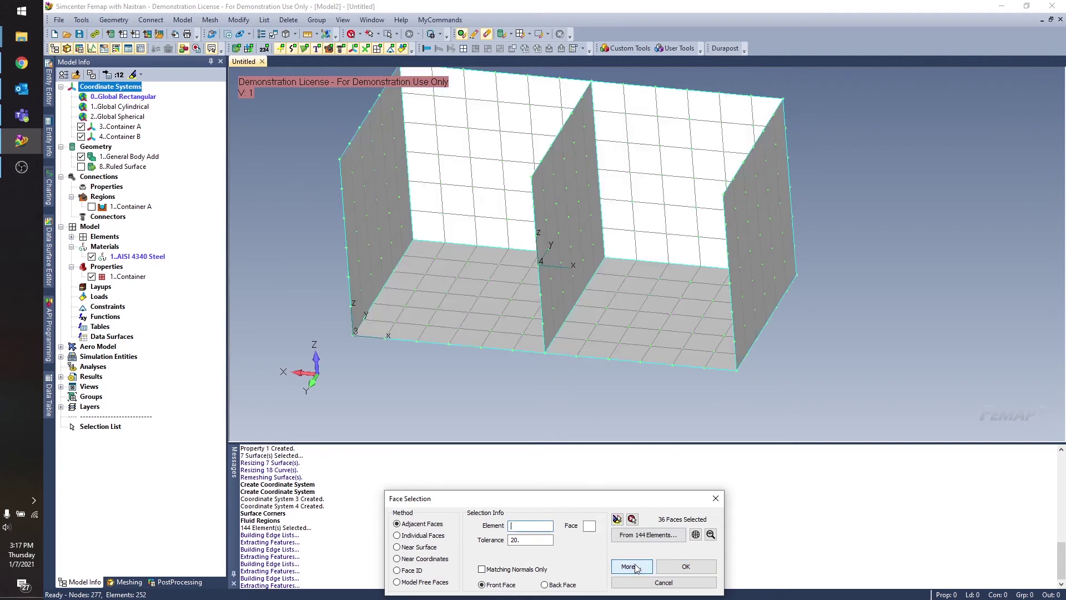
Add adjacent faces from the right floor and another wall element, reaching 108 faces
{"action": "left_click", "coordinate": [628, 301]}
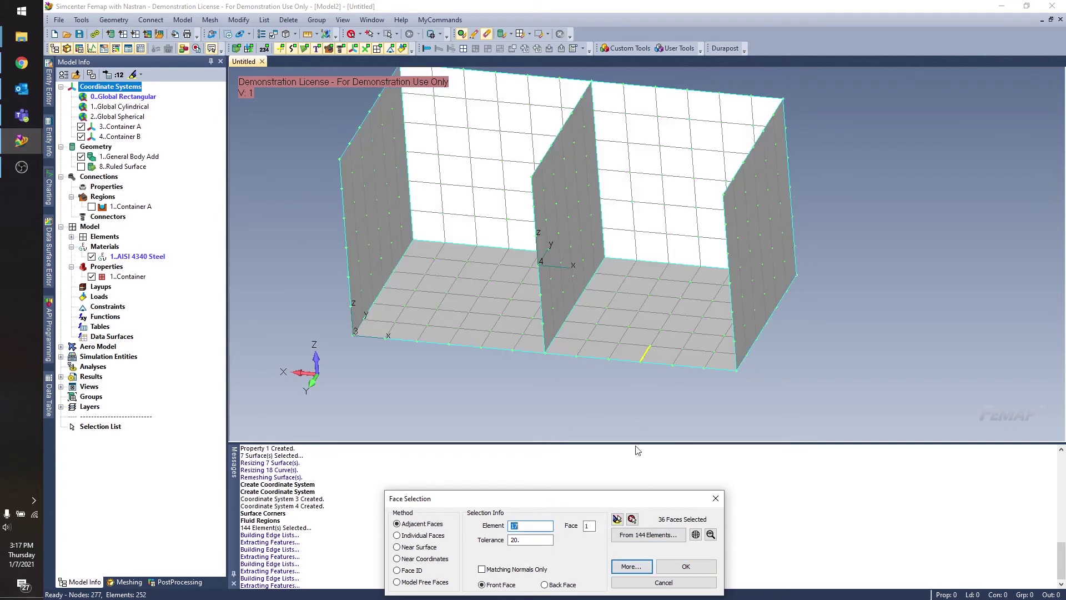
{"action": "left_click", "coordinate": [618, 520]}
{"action": "left_click", "coordinate": [632, 567]}
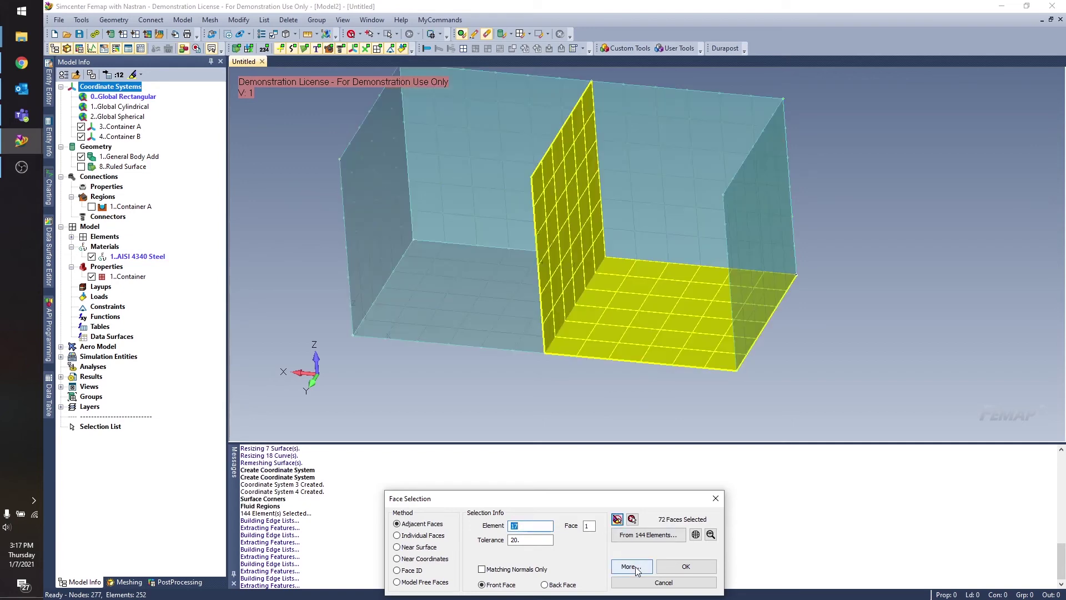
{"action": "left_click", "coordinate": [646, 191]}
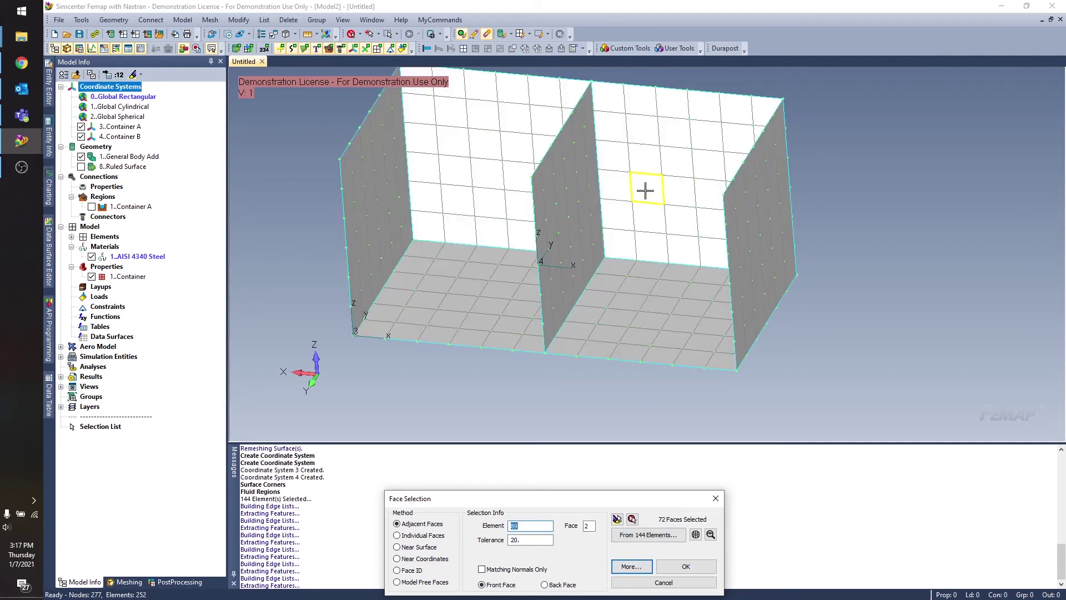
{"action": "left_click", "coordinate": [617, 520]}
{"action": "left_click", "coordinate": [631, 566]}
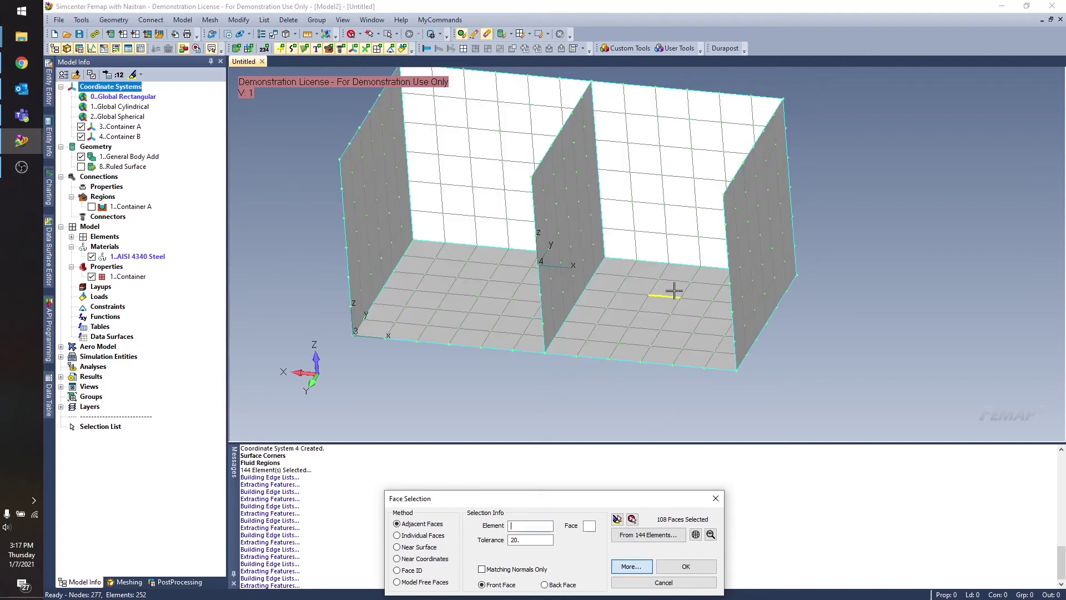
Add an outer wall element's faces to reach all 144 faces and confirm
{"action": "middle_click_drag", "start_coordinate": [685, 259], "coordinate": [800, 266]}
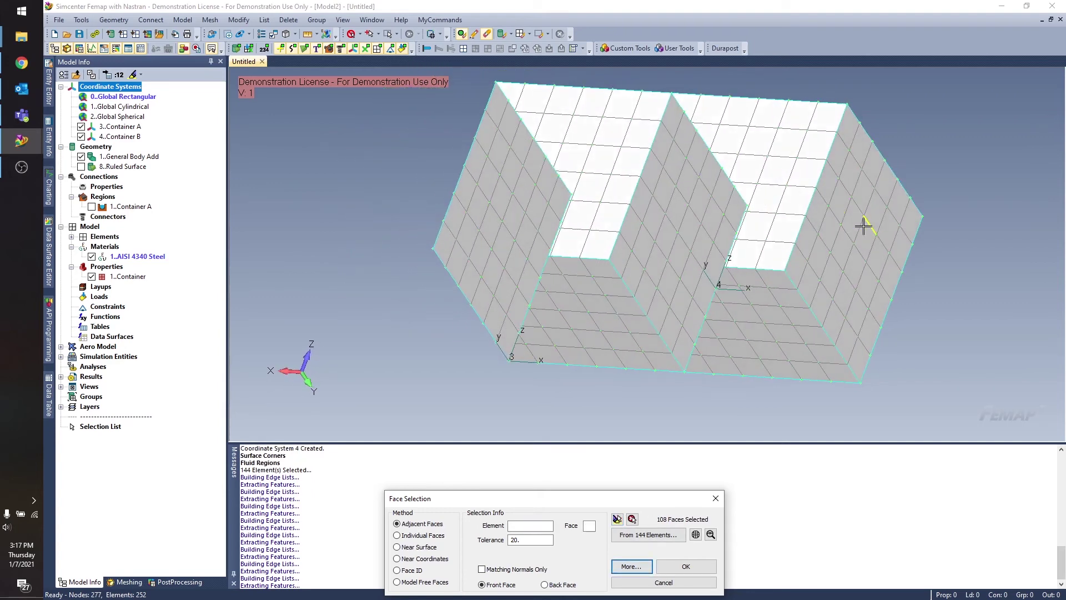
{"action": "left_click", "coordinate": [853, 221]}
{"action": "left_click", "coordinate": [617, 520]}
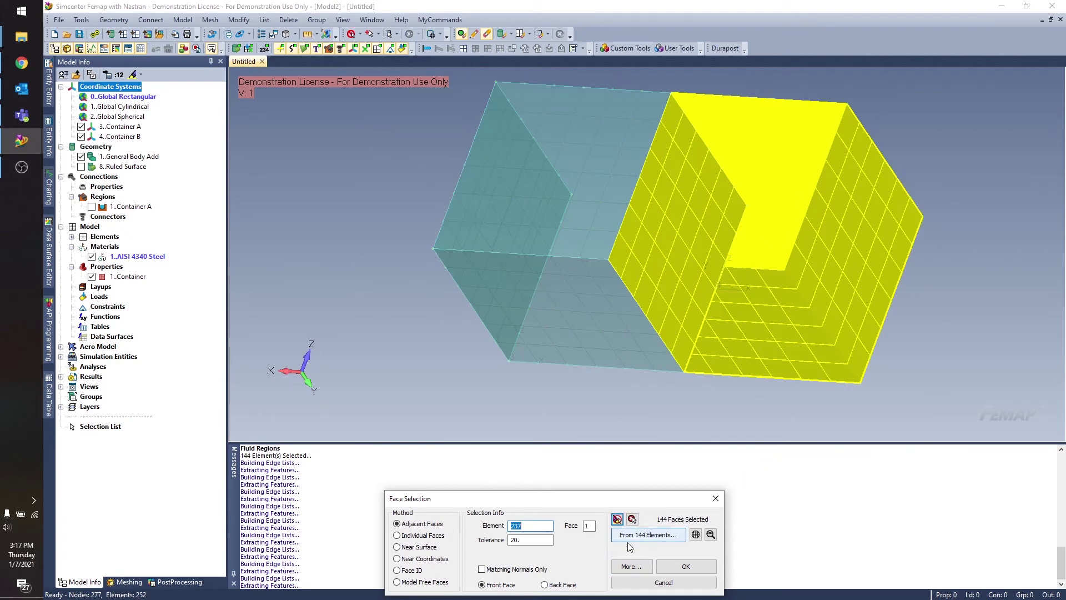
{"action": "left_click", "coordinate": [680, 566]}
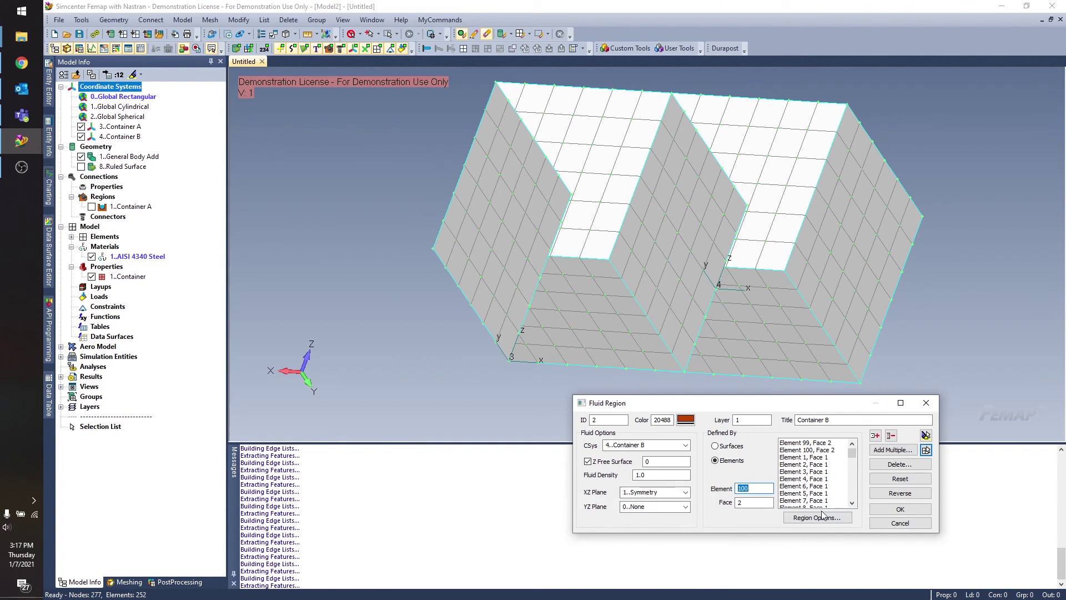
Create the orange Container B fluid region, cancel the empty follow-up region, and view side-on
{"action": "mouse_move", "coordinate": [853, 456]}
{"action": "left_mouse_down"}
{"action": "mouse_move", "coordinate": [854, 492]}
{"action": "mouse_move", "coordinate": [853, 450]}
{"action": "left_mouse_up"}
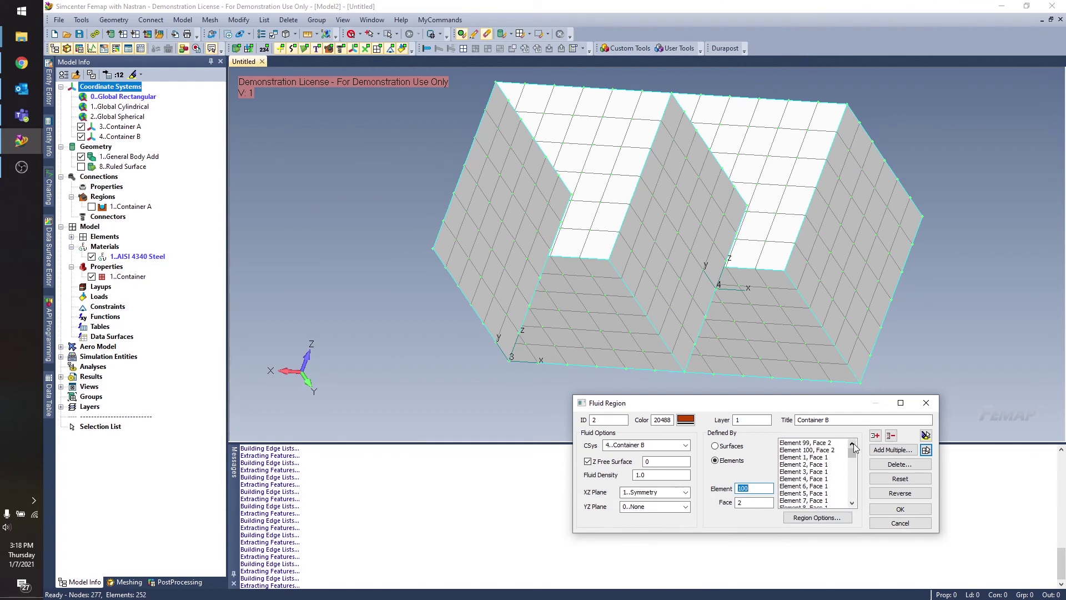
{"action": "left_click", "coordinate": [901, 508]}
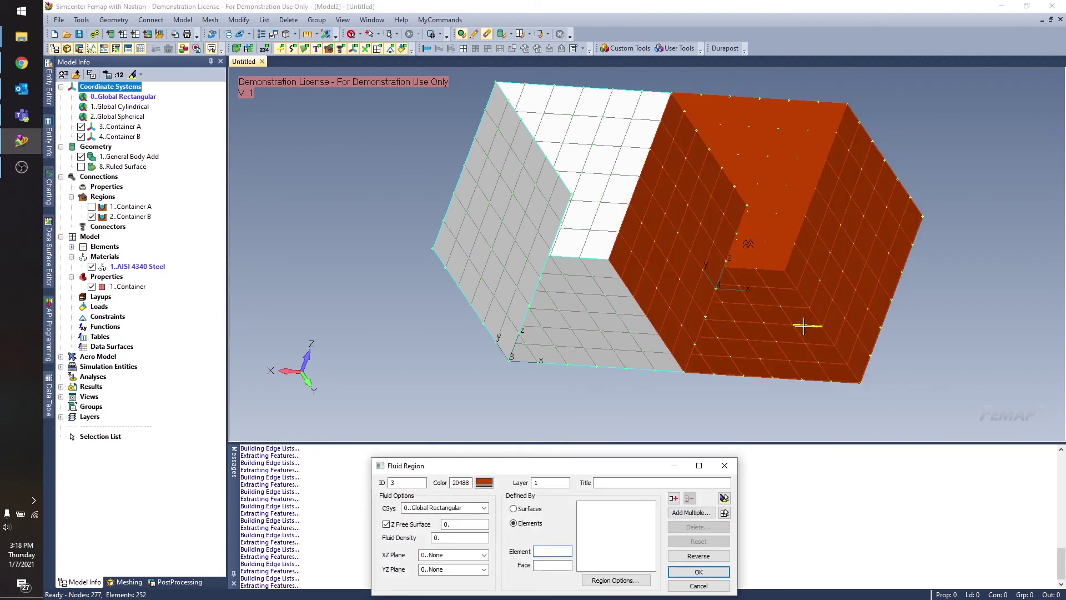
{"action": "left_click", "coordinate": [725, 465]}
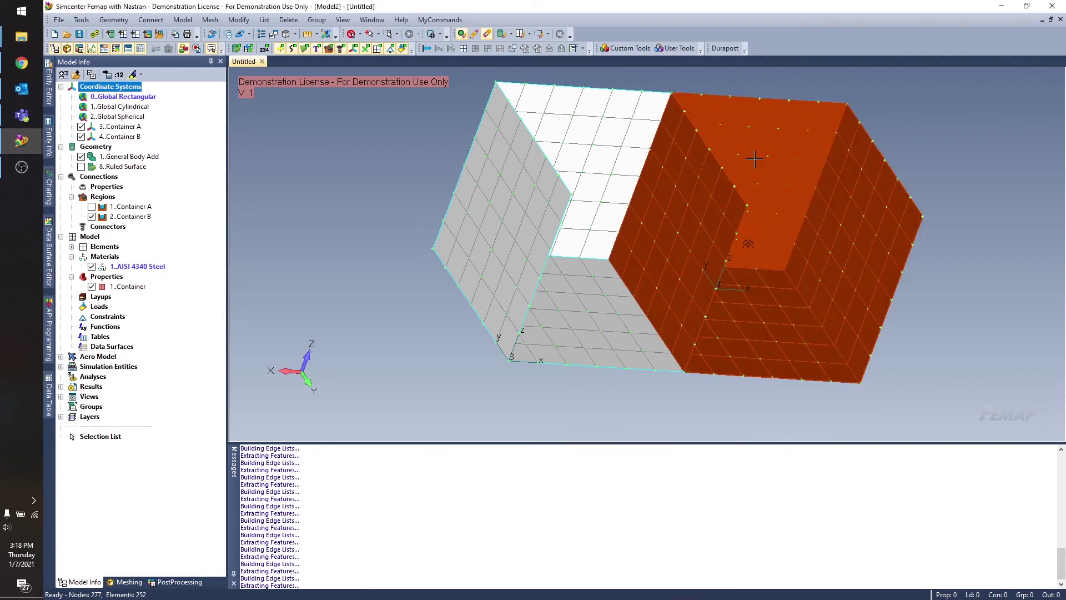
{"action": "middle_click_drag", "start_coordinate": [768, 202], "coordinate": [661, 187]}
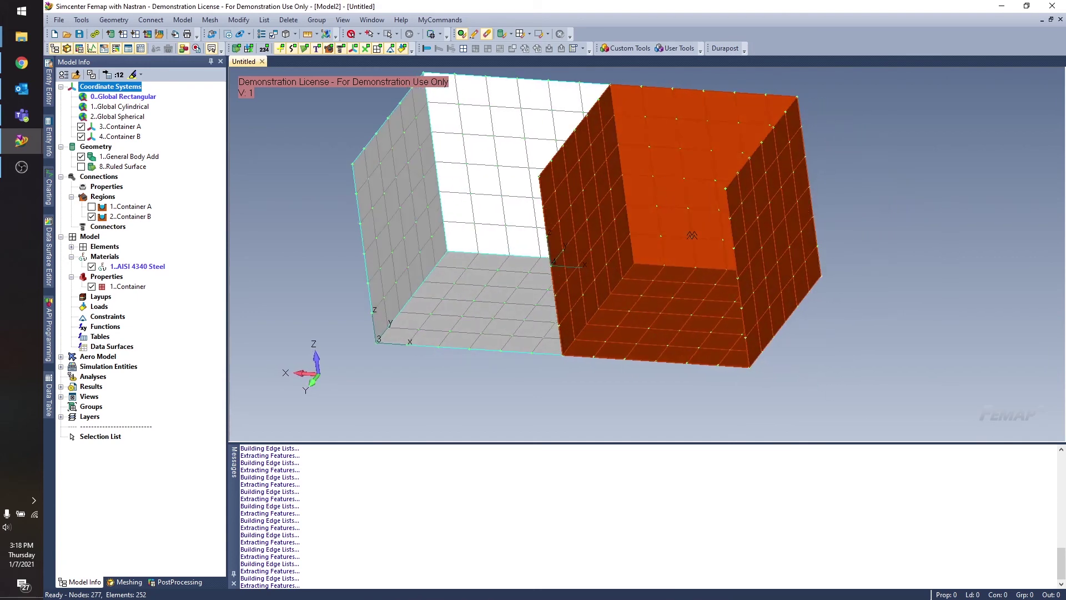